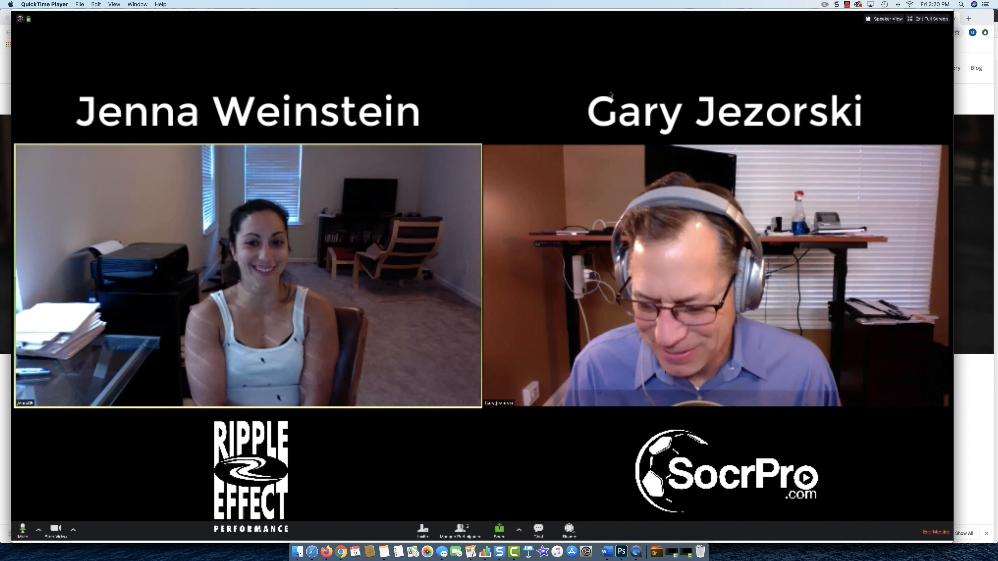
# Play the opening of the interview video to view the two logos beneath the speakers.
pyautogui.moveTo(321, 462)
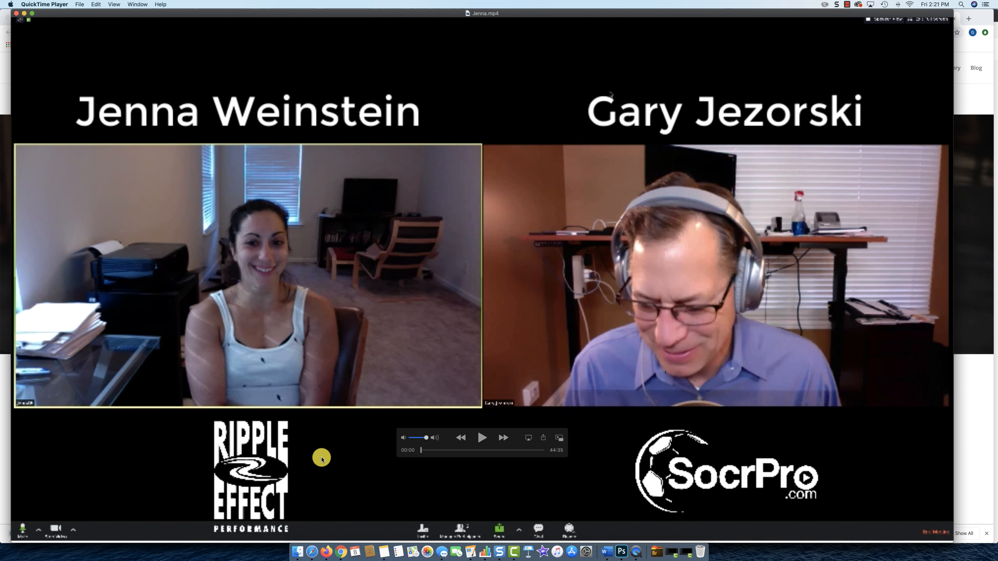
pyautogui.press('space')
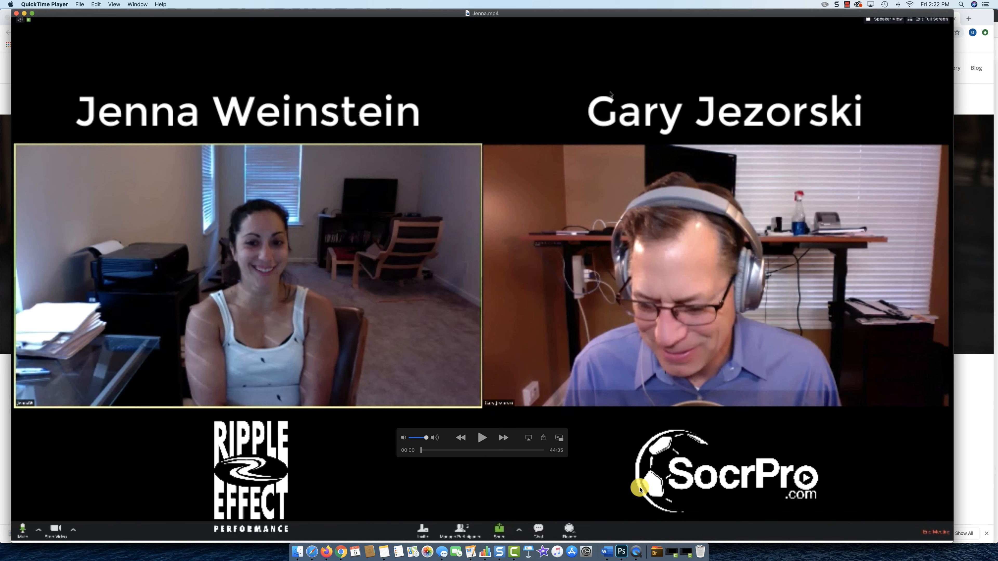
pyautogui.press('space')
pyautogui.press('space')
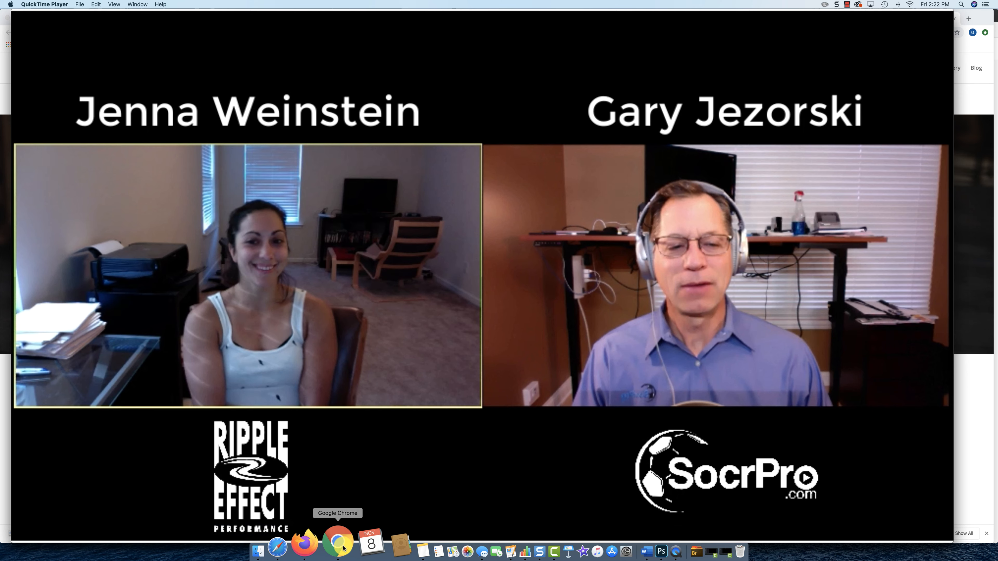
# Switch to Chrome and save the Ripple Effect logo from startyourrippleeffect.com as a PNG named "PS Demo - Logo" in November 2019.
pyautogui.press('super+Tab')
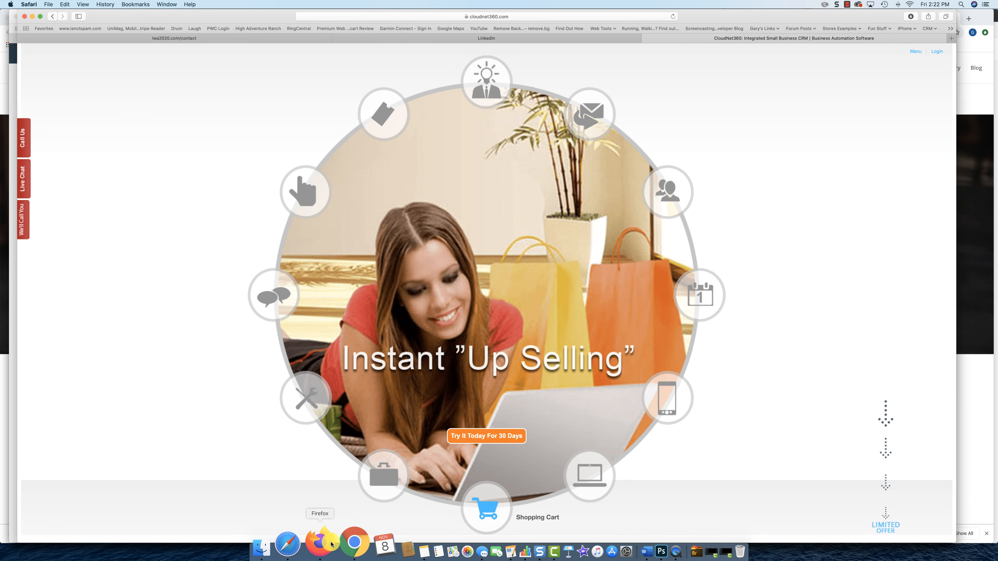
pyautogui.click(355, 543)
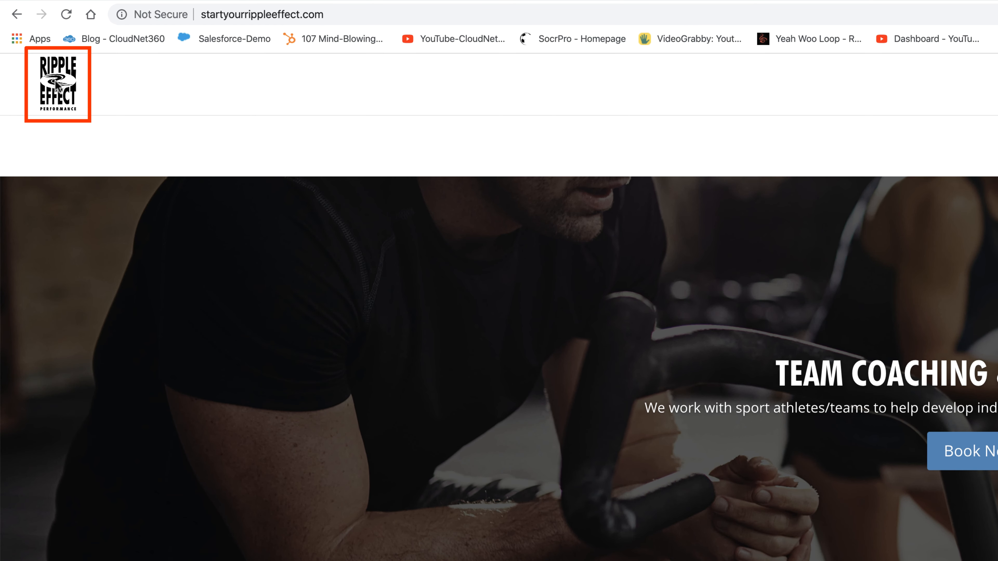
pyautogui.rightClick(57, 80)
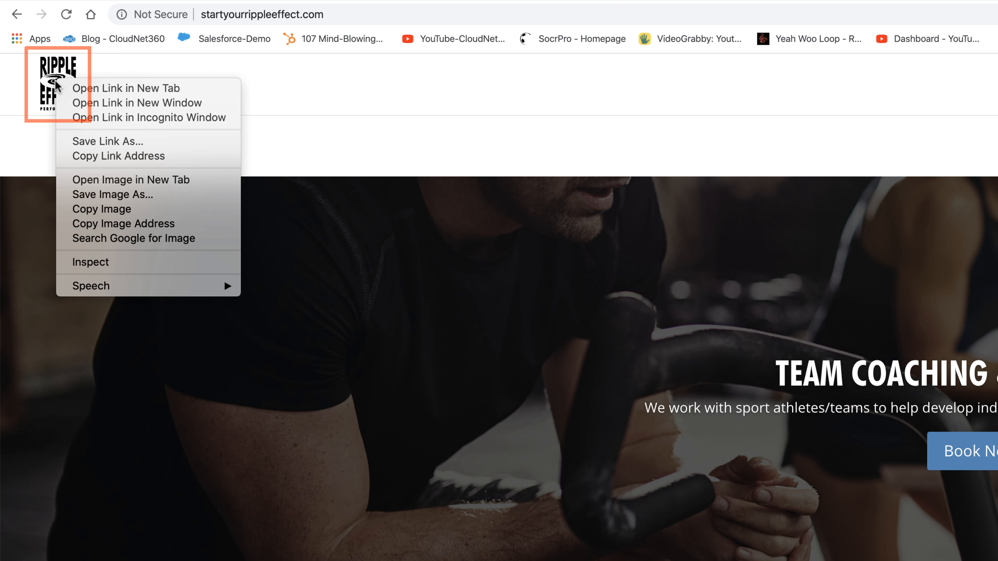
pyautogui.click(108, 195)
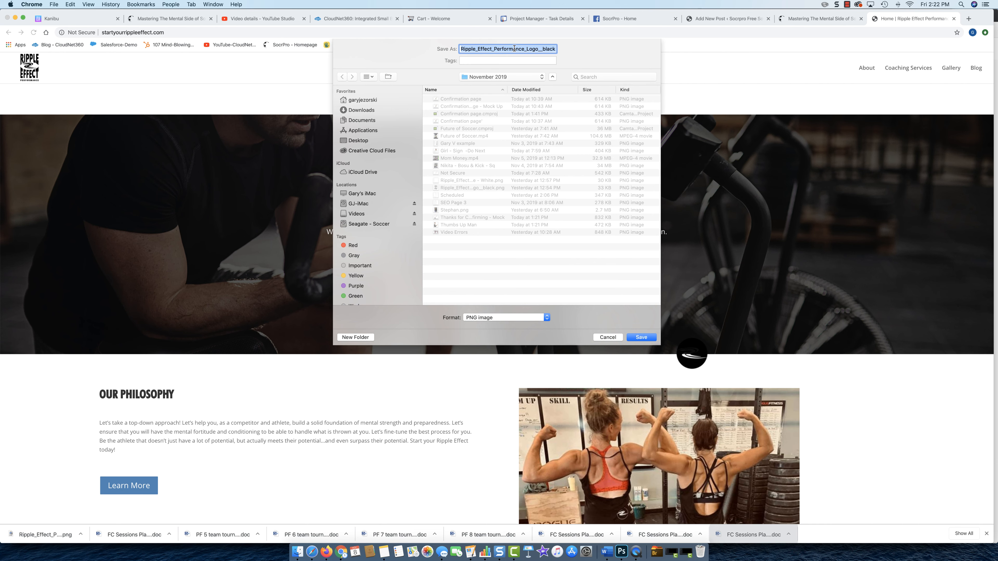
pyautogui.write('PS Demo - Logo')
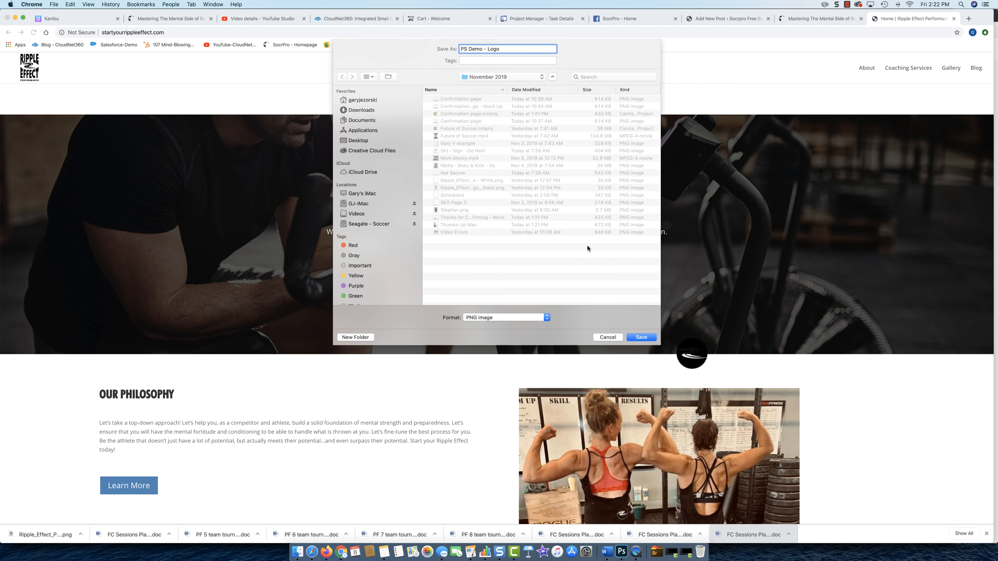
pyautogui.click(637, 338)
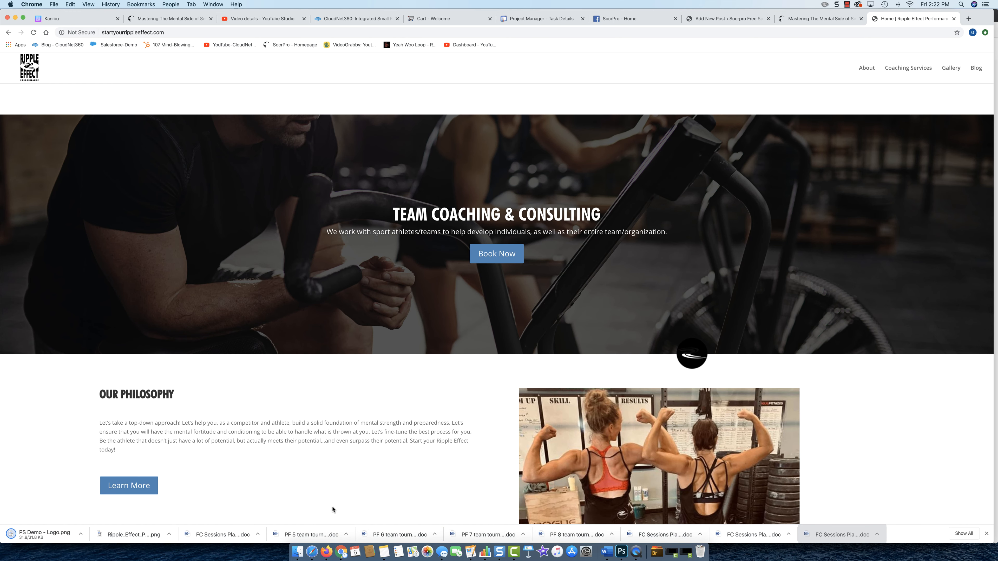
# Open PS Demo - Logo.png from the Desktop's November 2019 folder in Adobe Photoshop 2020.
pyautogui.click(298, 547)
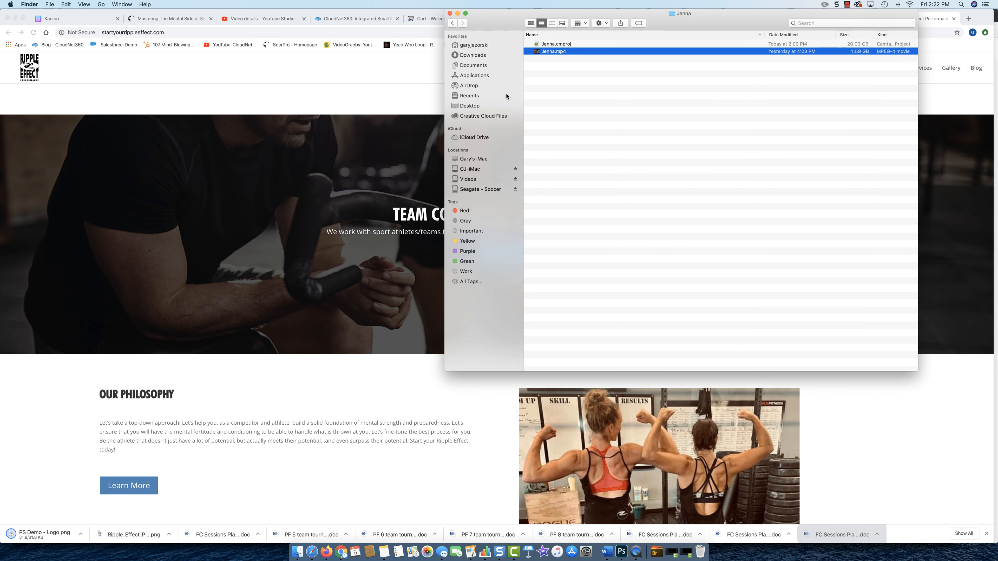
pyautogui.click(469, 106)
pyautogui.doubleClick(545, 46)
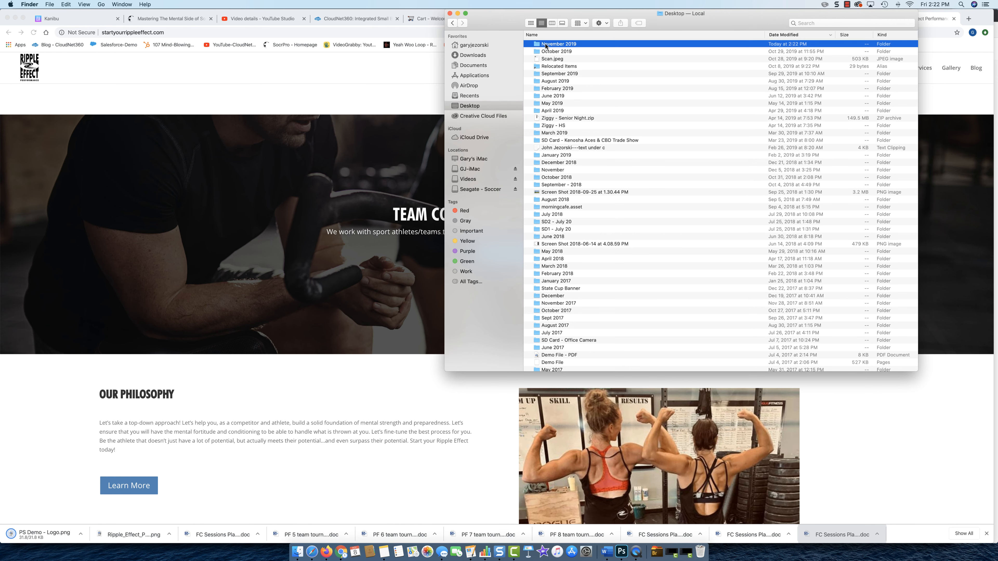
pyautogui.rightClick(545, 46)
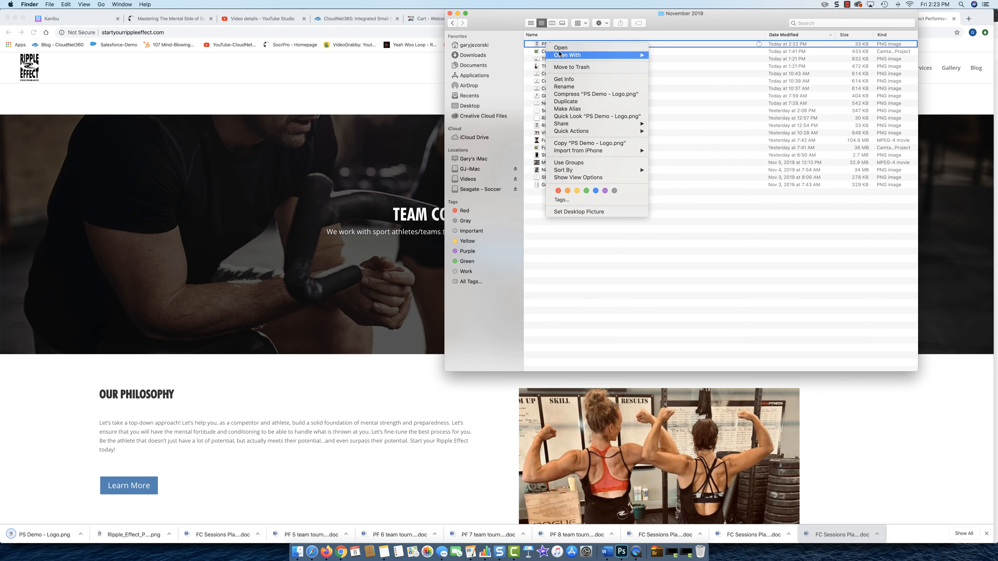
pyautogui.moveTo(590, 56)
pyautogui.click(675, 69)
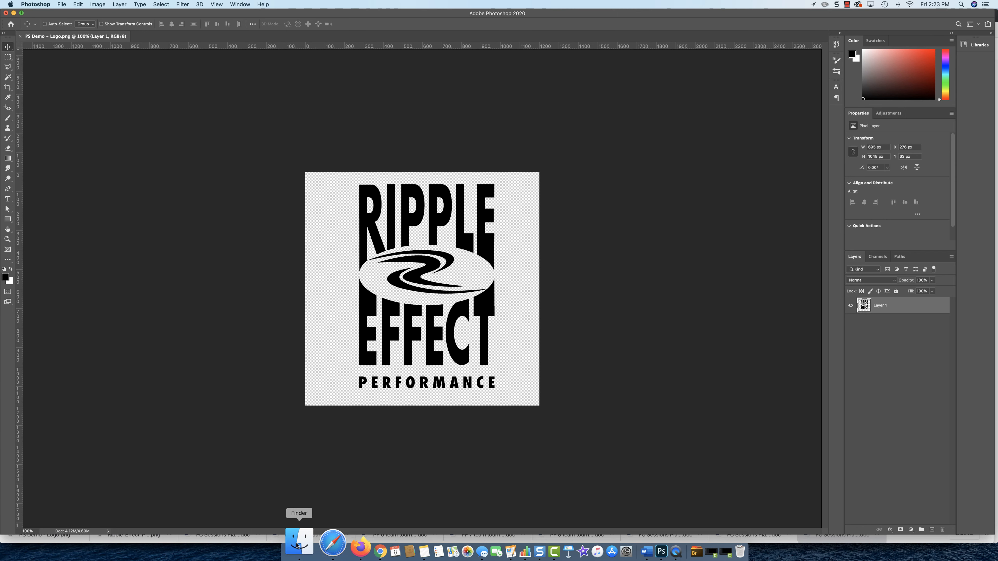
# Return to the November 2019 folder in Finder and open PS Demo - Logo.png in Snagit 2019.
pyautogui.click(271, 545)
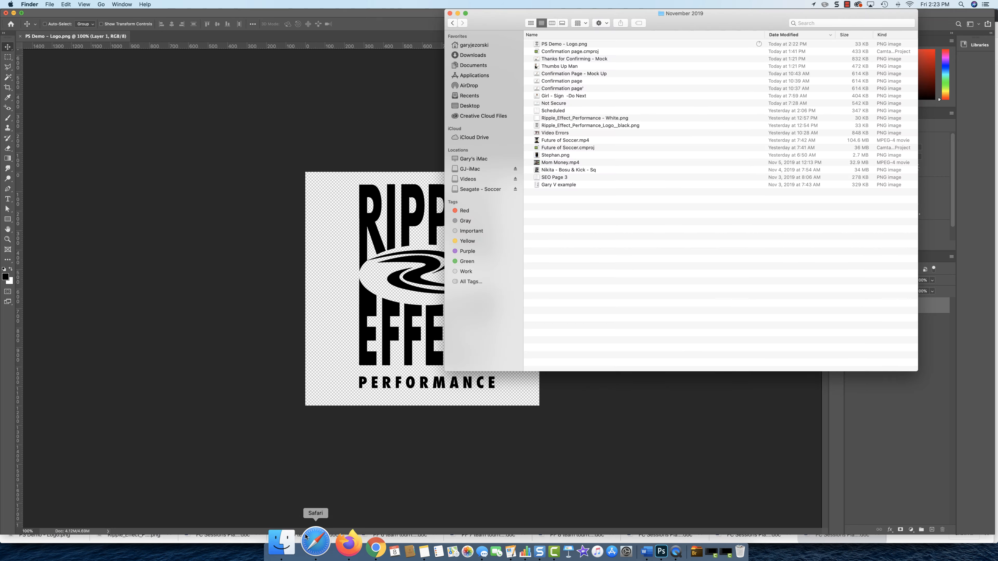
pyautogui.rightClick(535, 44)
pyautogui.moveTo(550, 55)
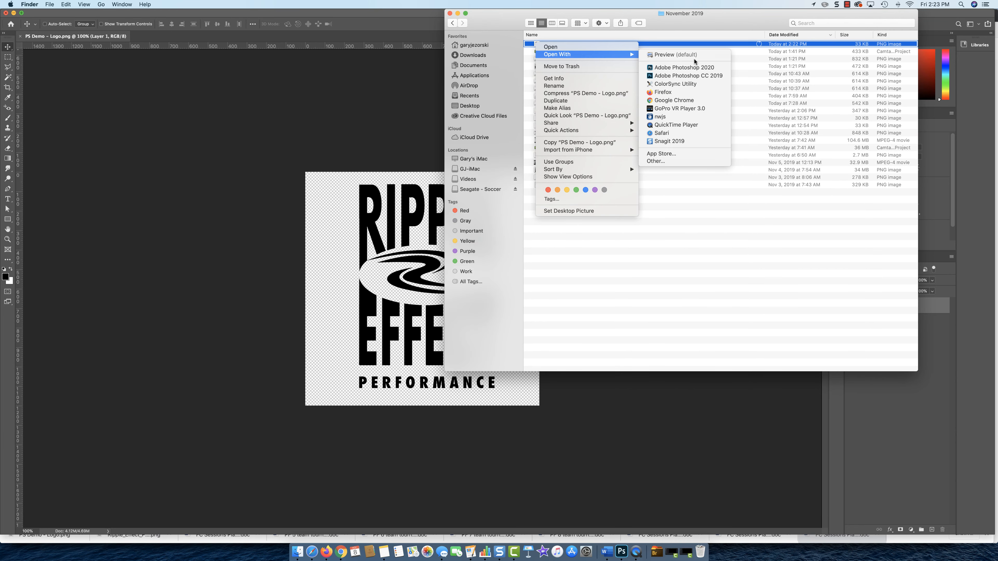
pyautogui.click(690, 141)
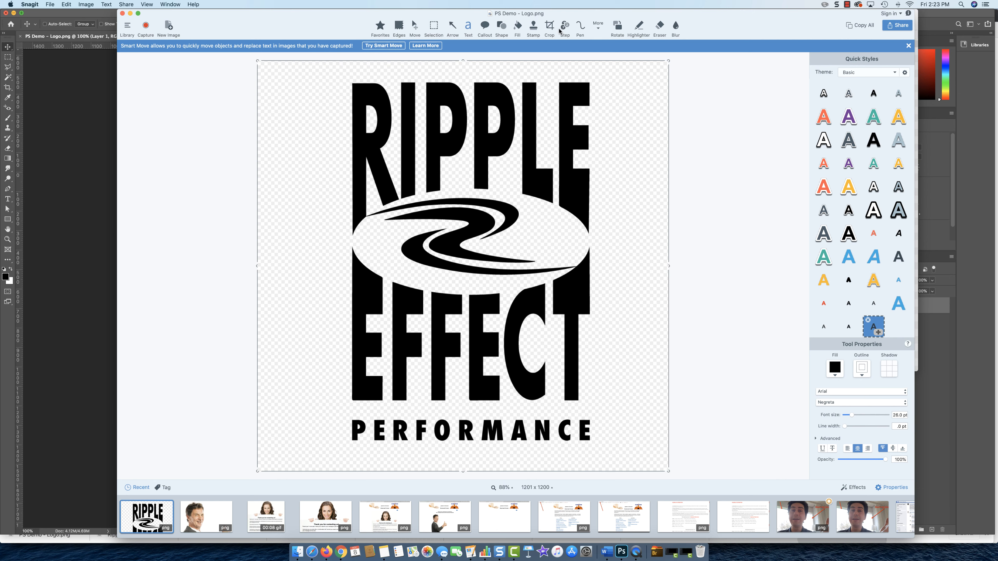
# Fill the letters E and L at the end of RIPPLE with near-white, undoing the first fill of the E.
pyautogui.click(519, 27)
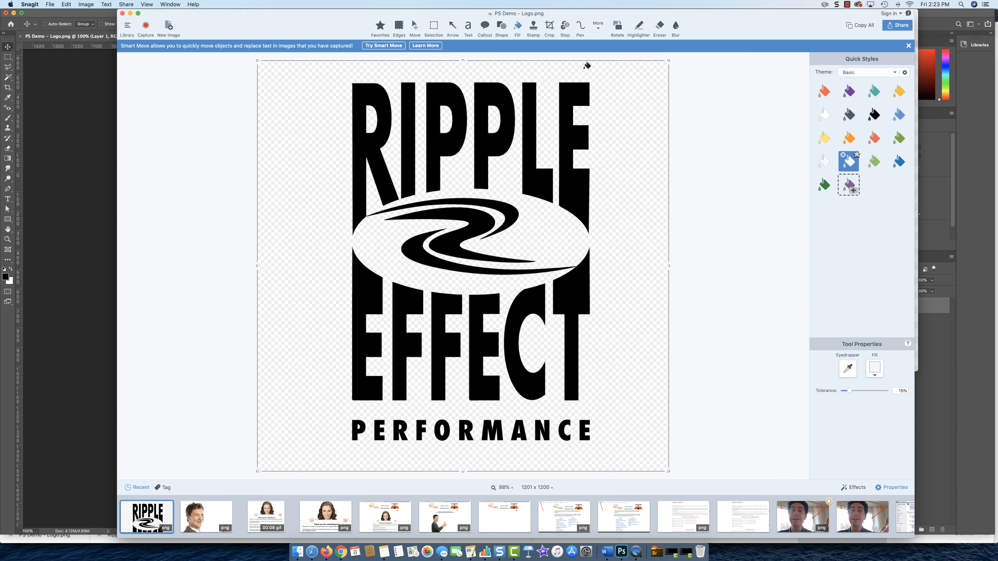
pyautogui.click(577, 84)
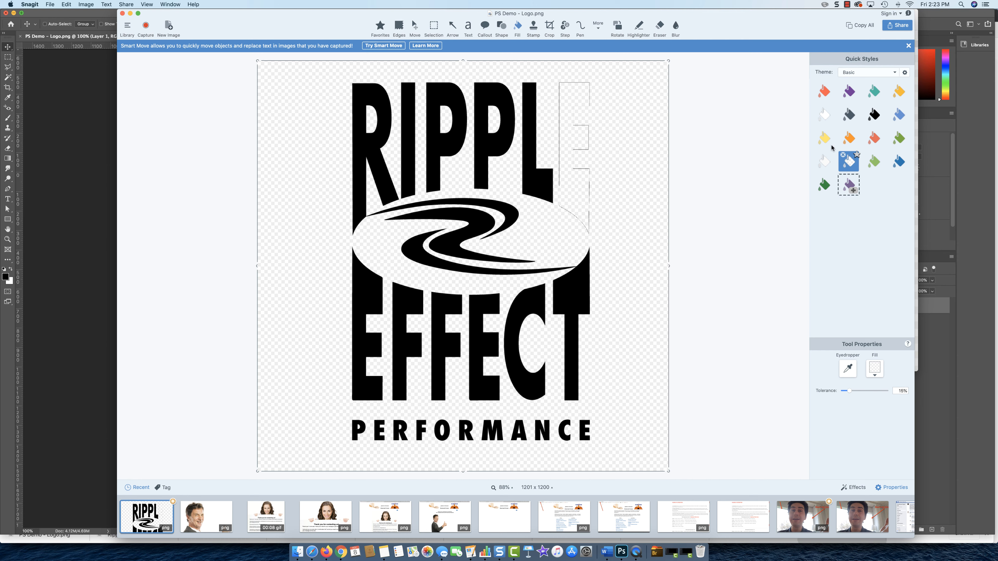
pyautogui.click(824, 159)
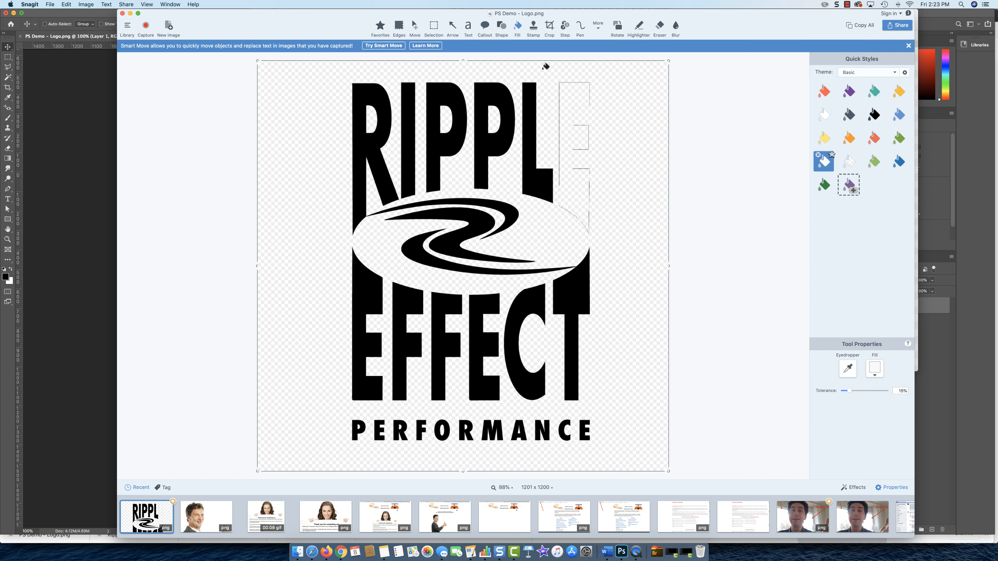
pyautogui.press('super+z')
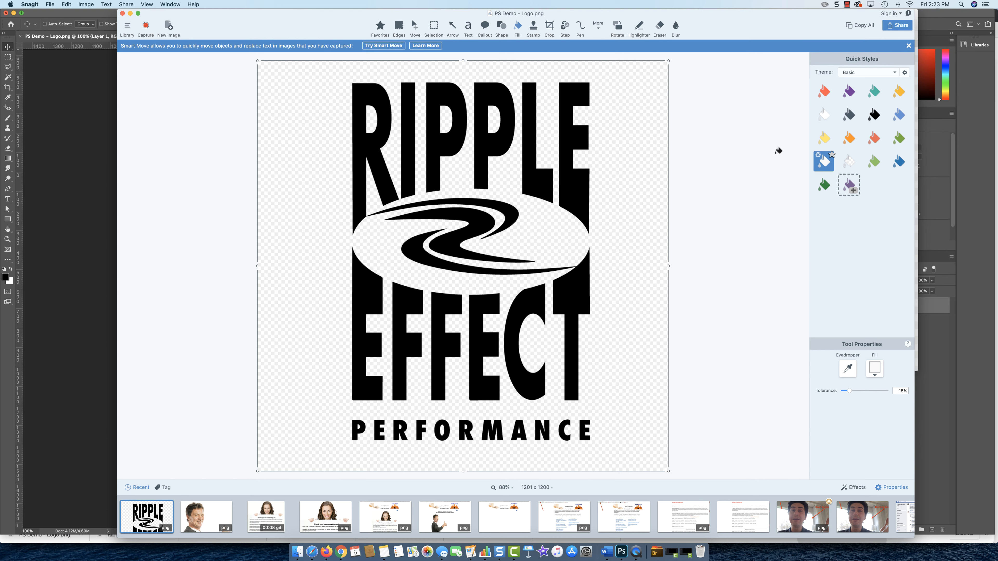
pyautogui.click(581, 90)
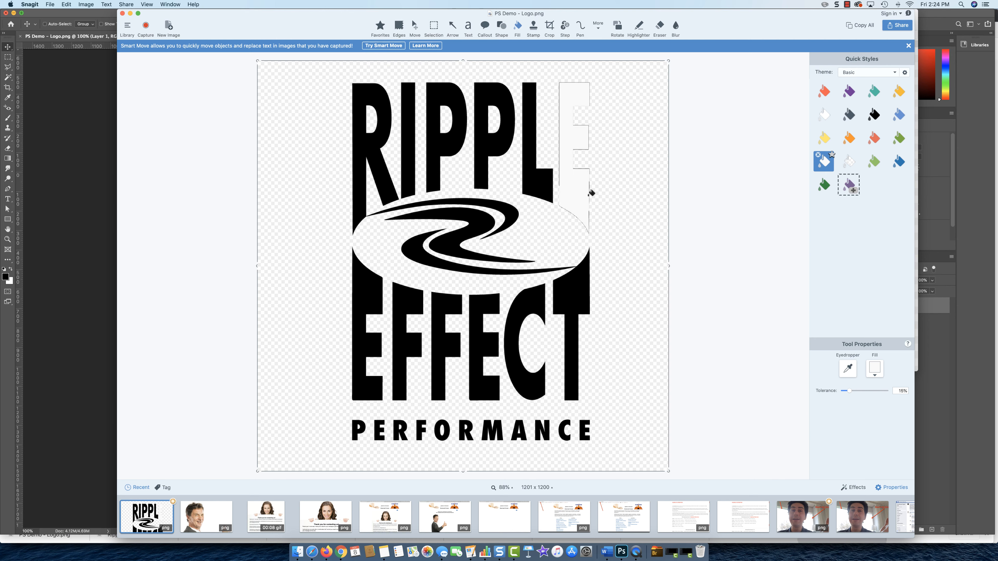
pyautogui.click(533, 117)
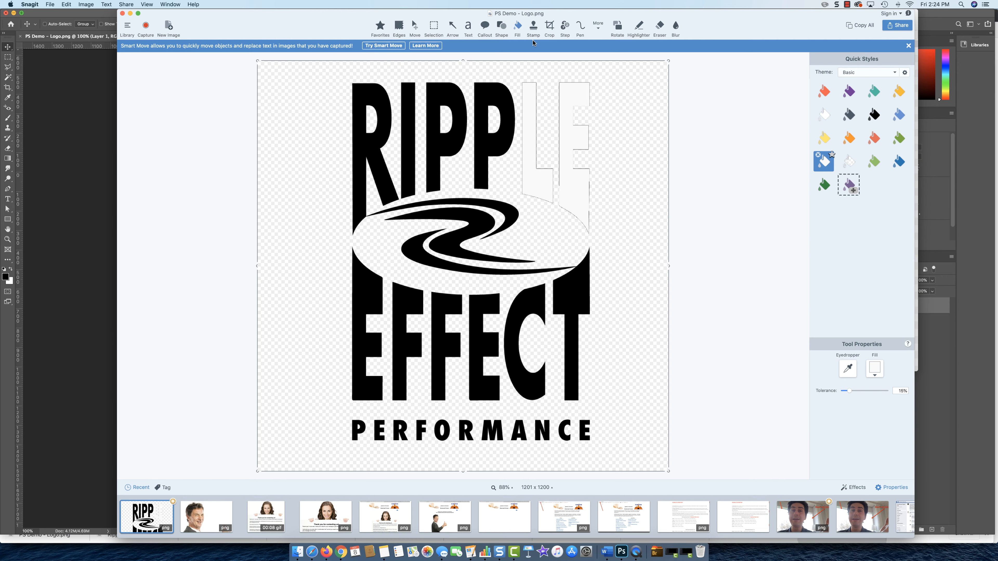
# Change the logo image's canvas color to white.
pyautogui.rightClick(620, 113)
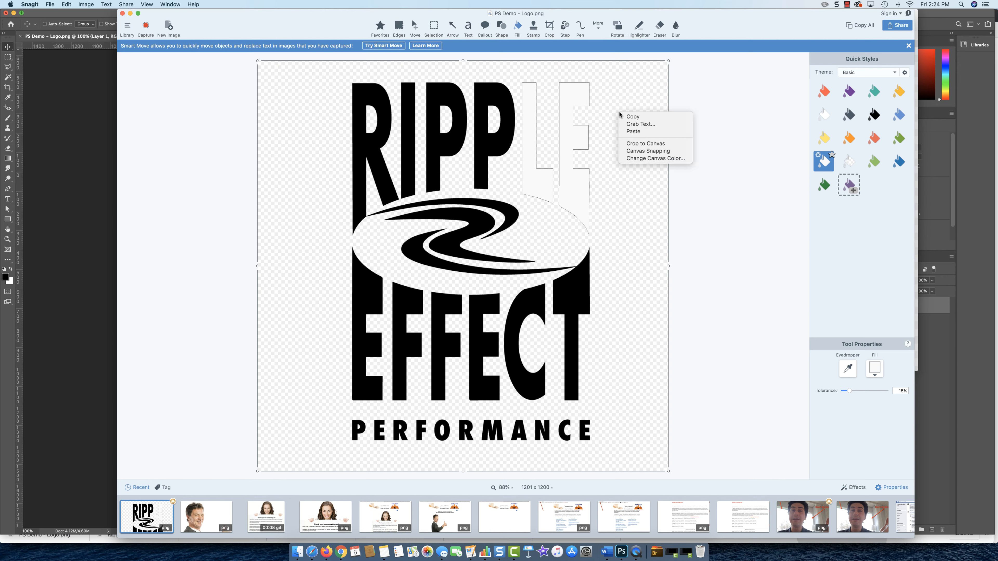
pyautogui.click(635, 159)
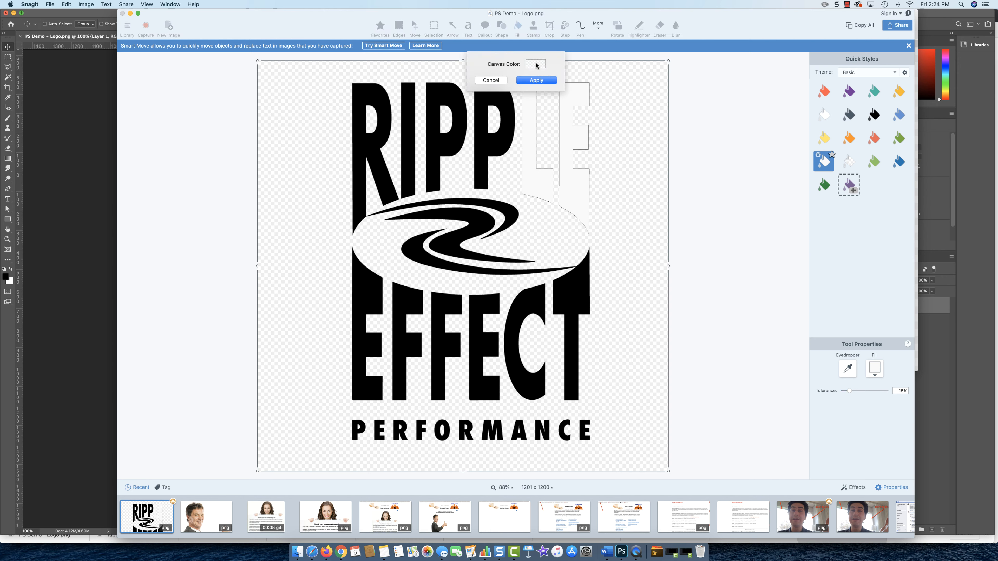
pyautogui.click(536, 64)
pyautogui.click(535, 81)
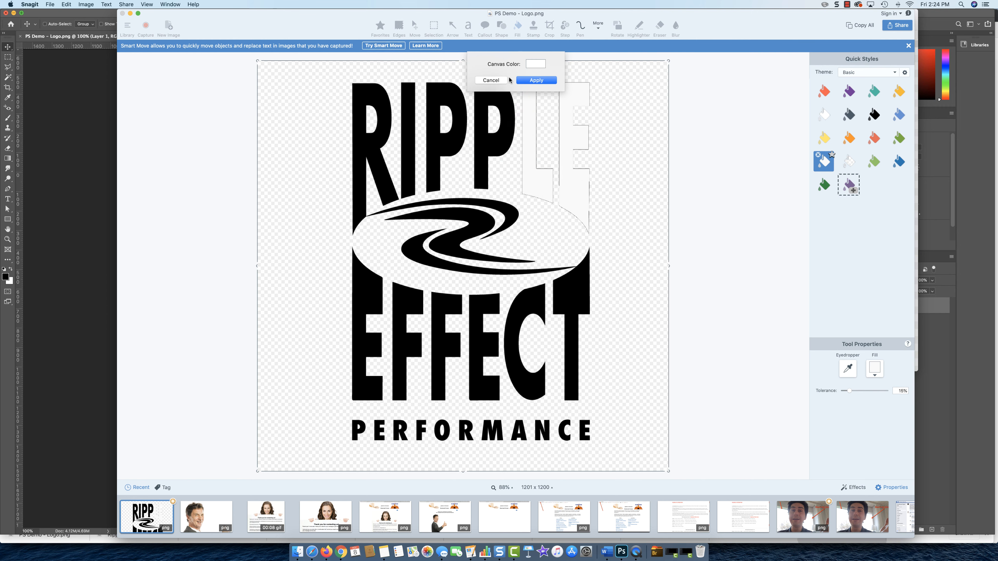
pyautogui.click(535, 80)
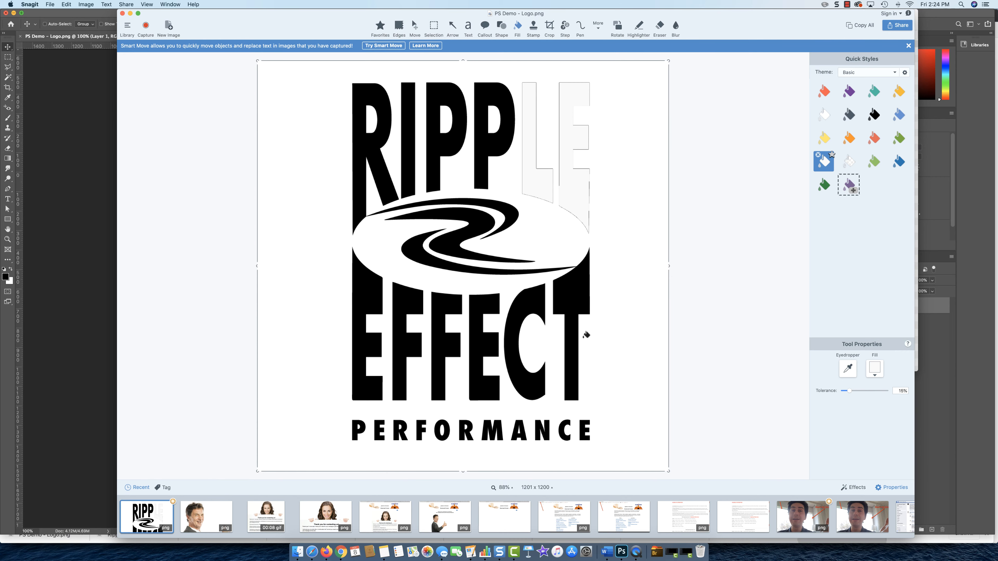
# Switch to Photoshop and add a Color Overlay layer style to the logo's layer.
pyautogui.click(621, 548)
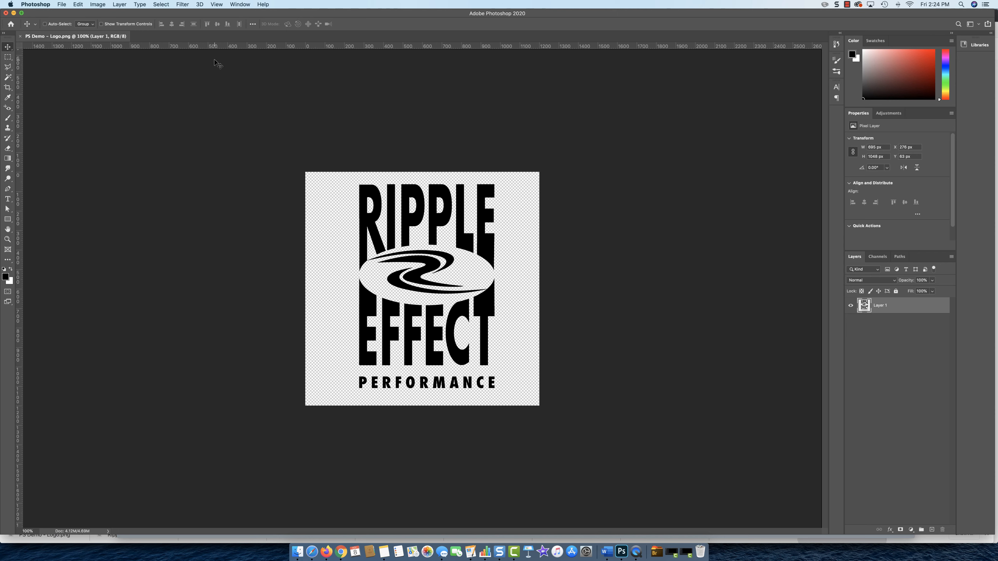
pyautogui.click(119, 4)
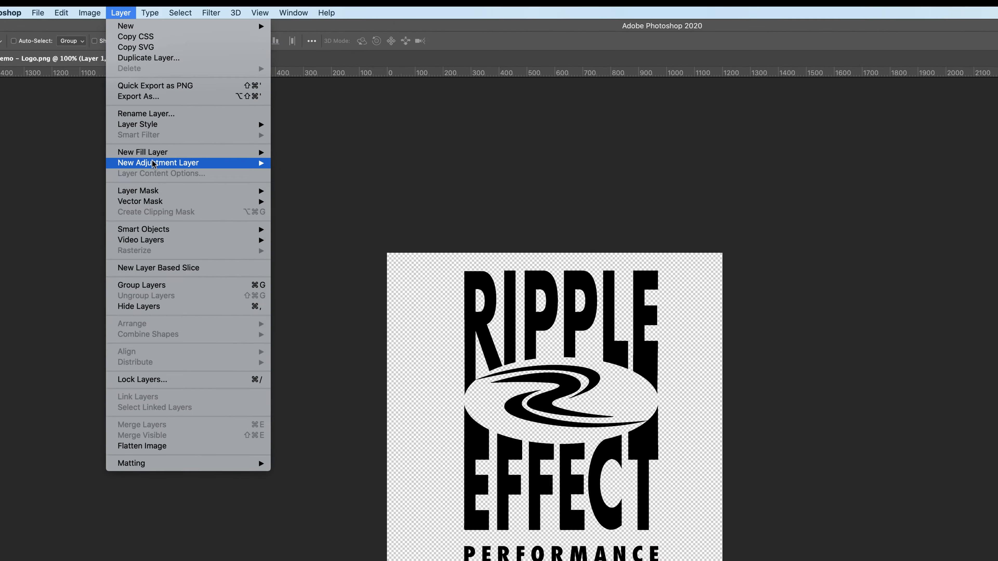
pyautogui.moveTo(154, 164)
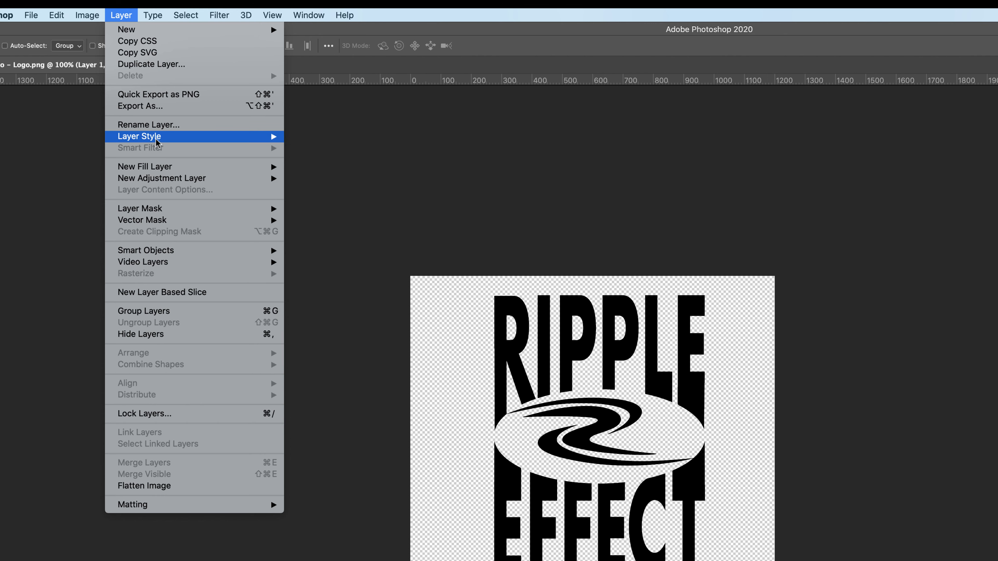
pyautogui.moveTo(157, 138)
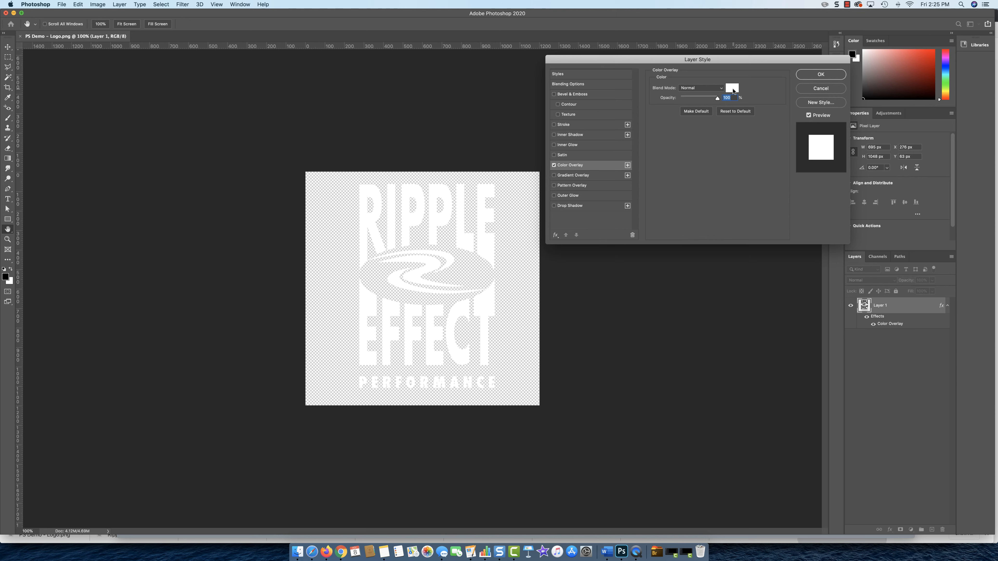
# Try bright red for the logo's overlay color, settle on dark red #550f0f, and apply the layer style.
pyautogui.click(732, 88)
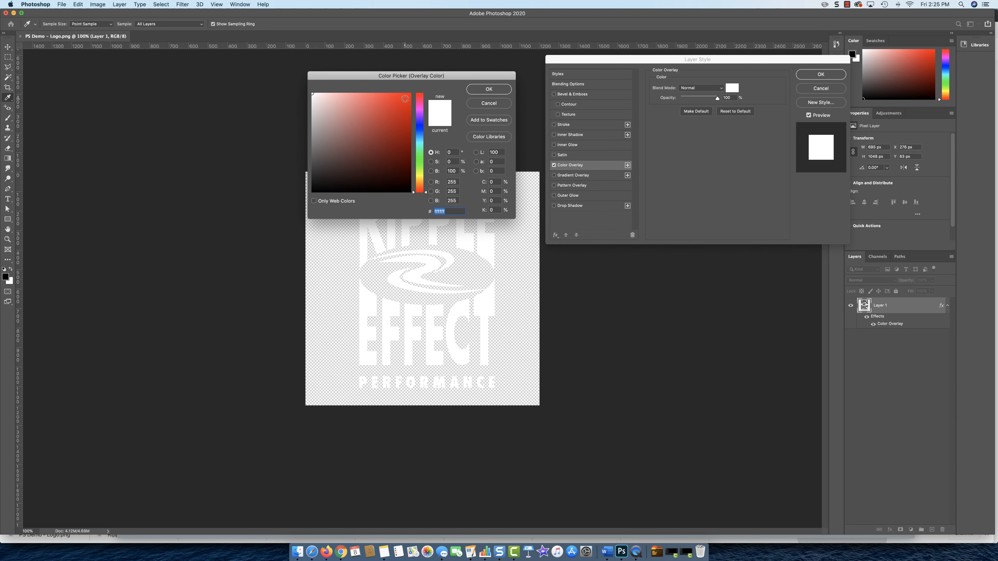
pyautogui.click(405, 101)
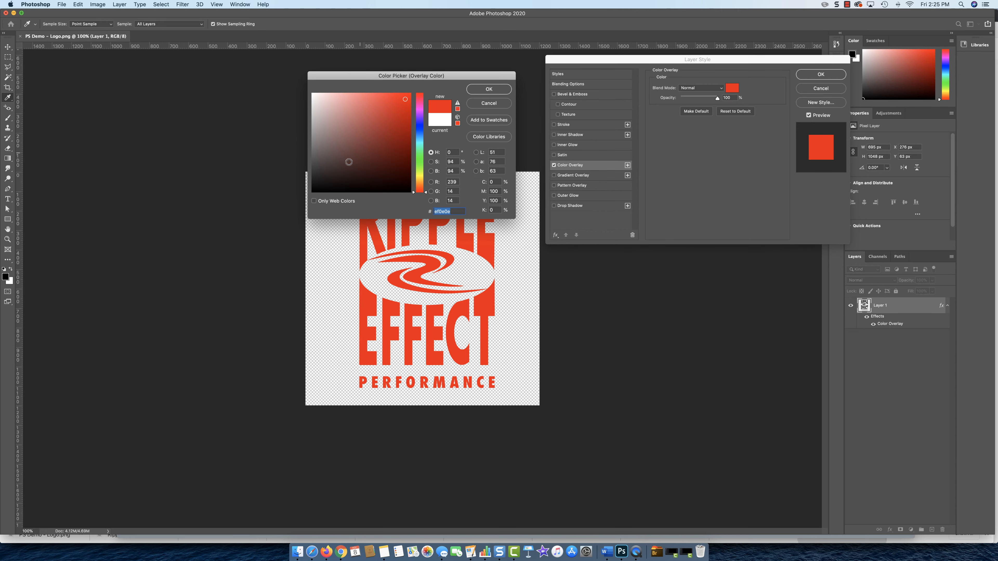
pyautogui.click(334, 177)
pyautogui.moveTo(335, 177); pyautogui.dragTo(393, 159)
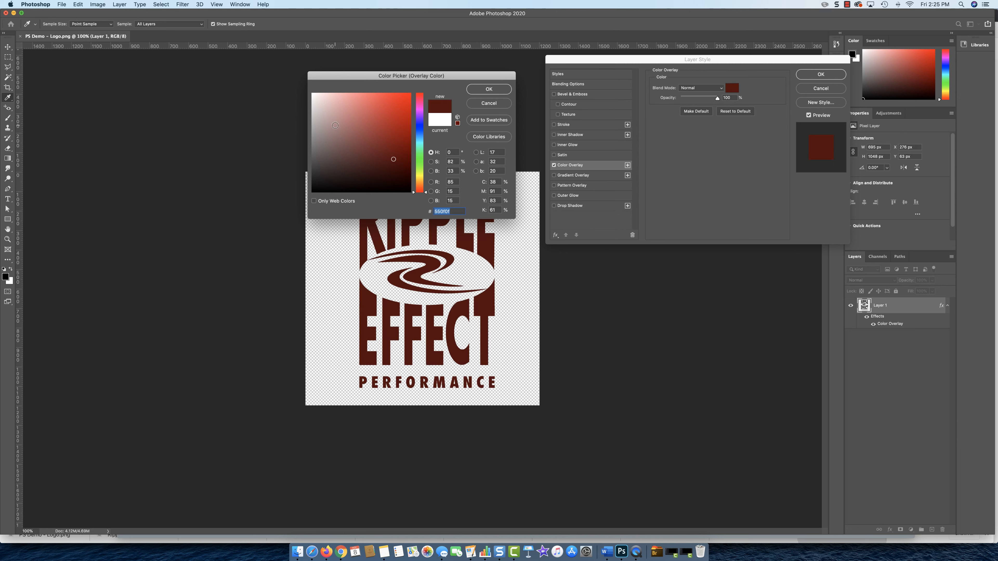
pyautogui.click(489, 89)
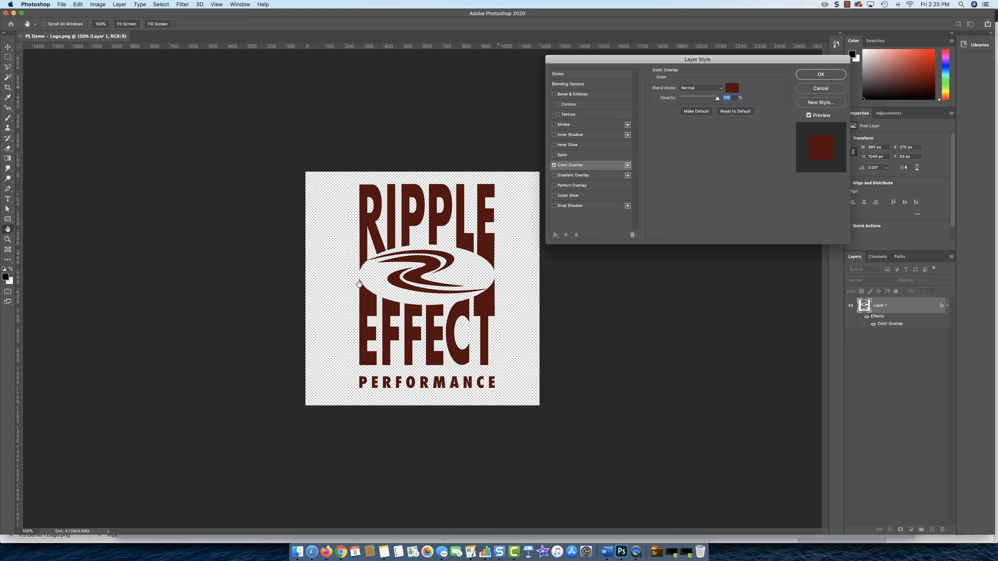
pyautogui.click(821, 75)
pyautogui.press('v')
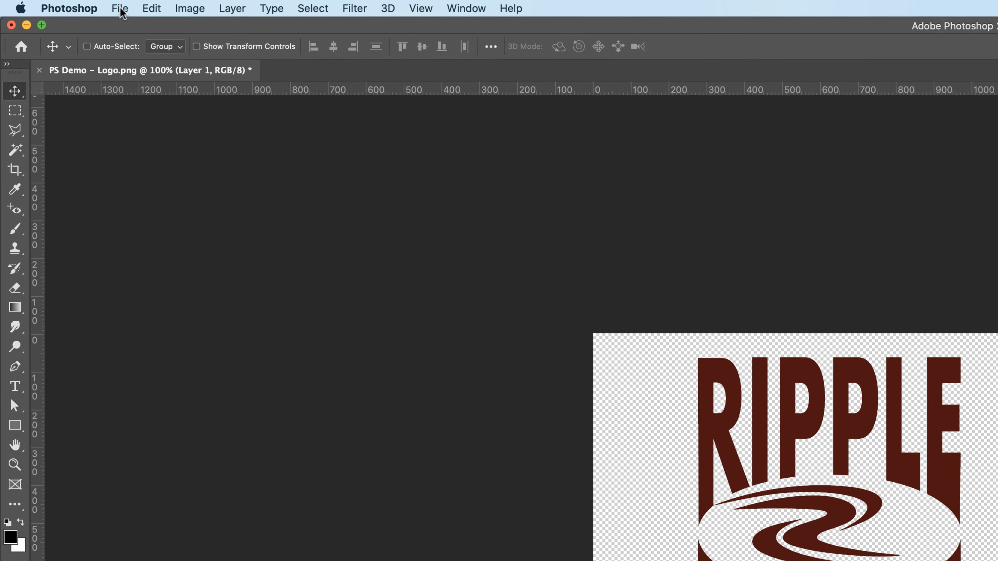
# Export the recolored logo as a PNG named PS Demo - Logo-red.png in the November 2019 folder.
pyautogui.click(121, 9)
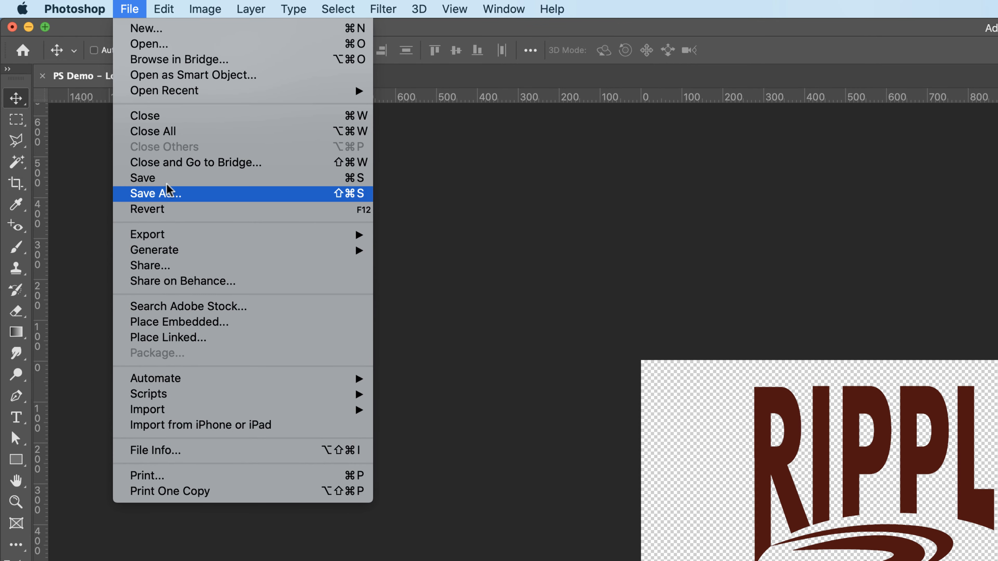
pyautogui.moveTo(160, 222)
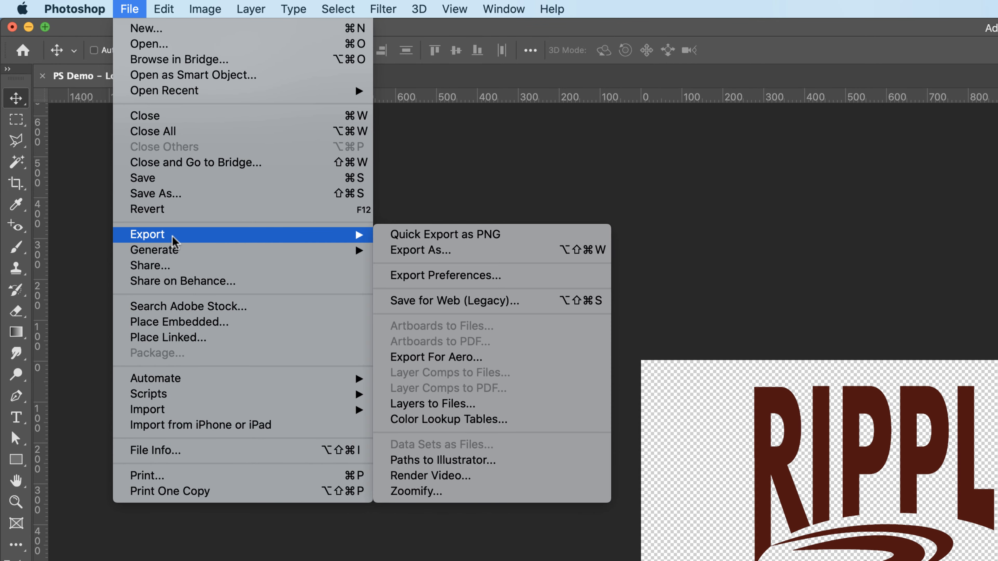
pyautogui.click(479, 235)
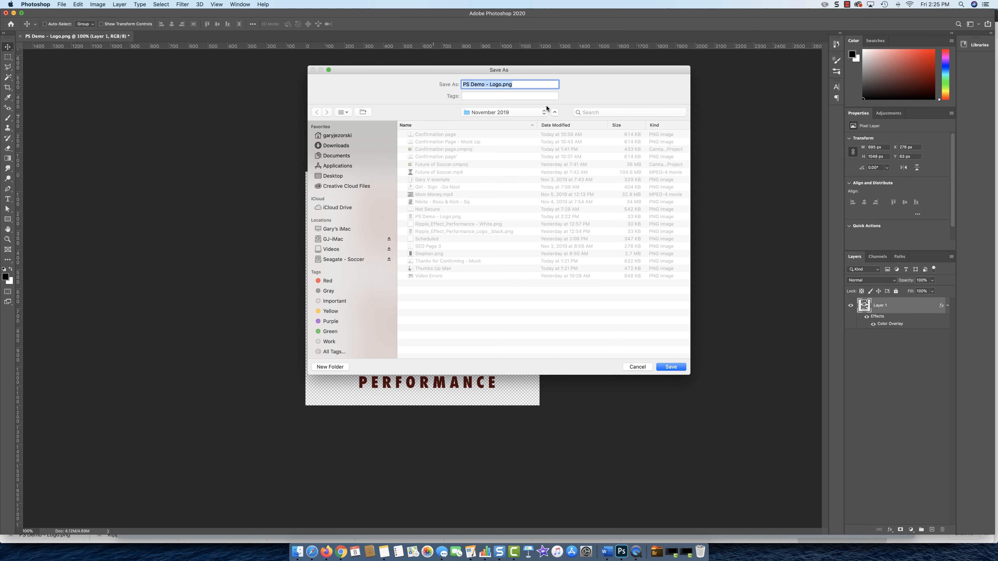
pyautogui.click(501, 84)
pyautogui.write('-red')
pyautogui.press('Return')
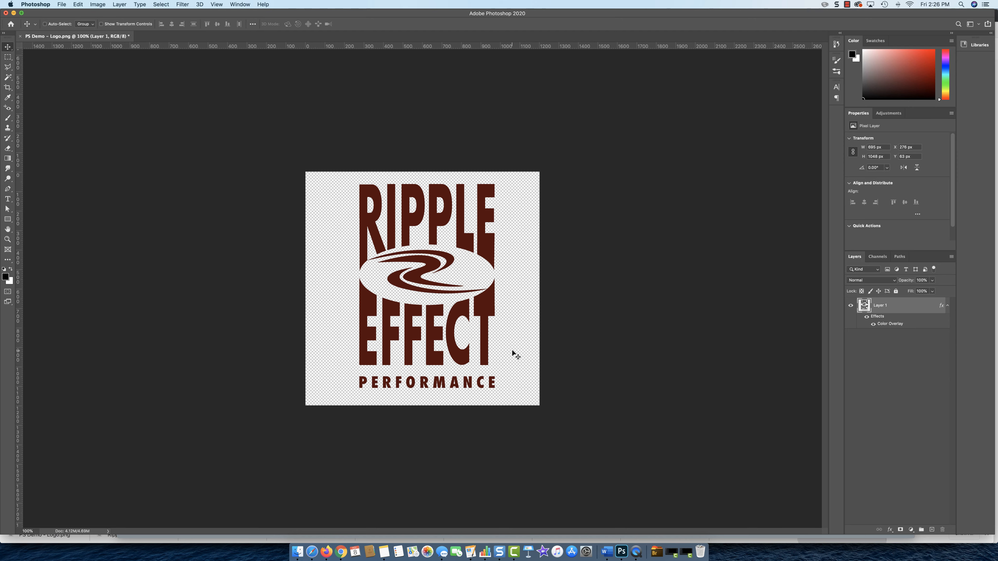
# Switch to Finder and open PS Demo - Logo-red.png from the November 2019 folder in Snagit.
pyautogui.click(298, 552)
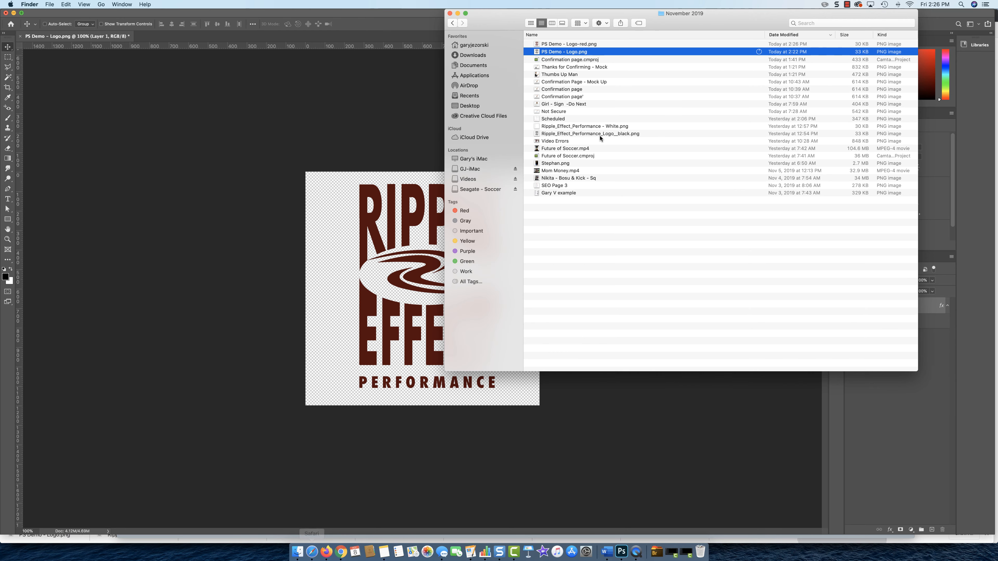
pyautogui.click(563, 45)
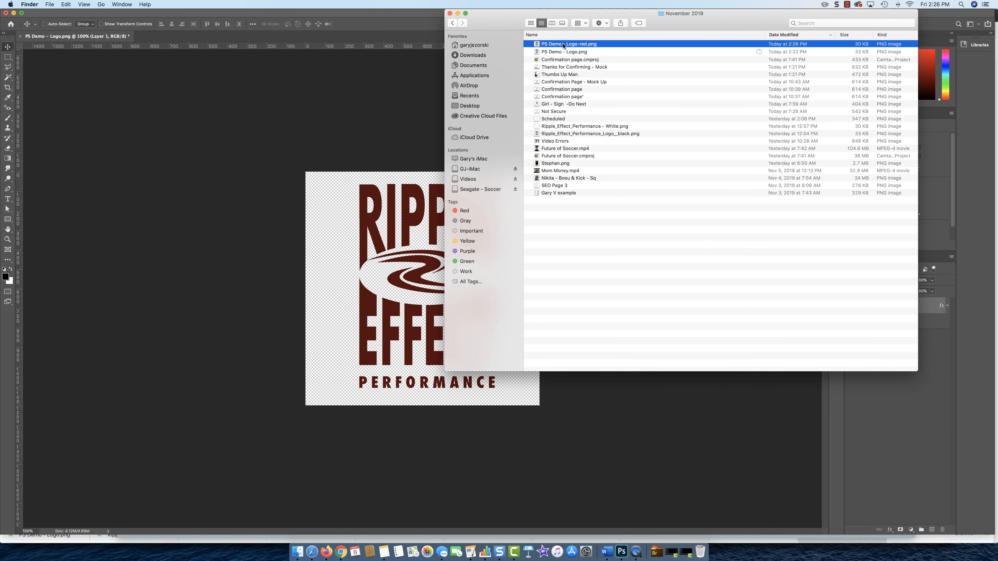
pyautogui.rightClick(564, 44)
pyautogui.moveTo(613, 55)
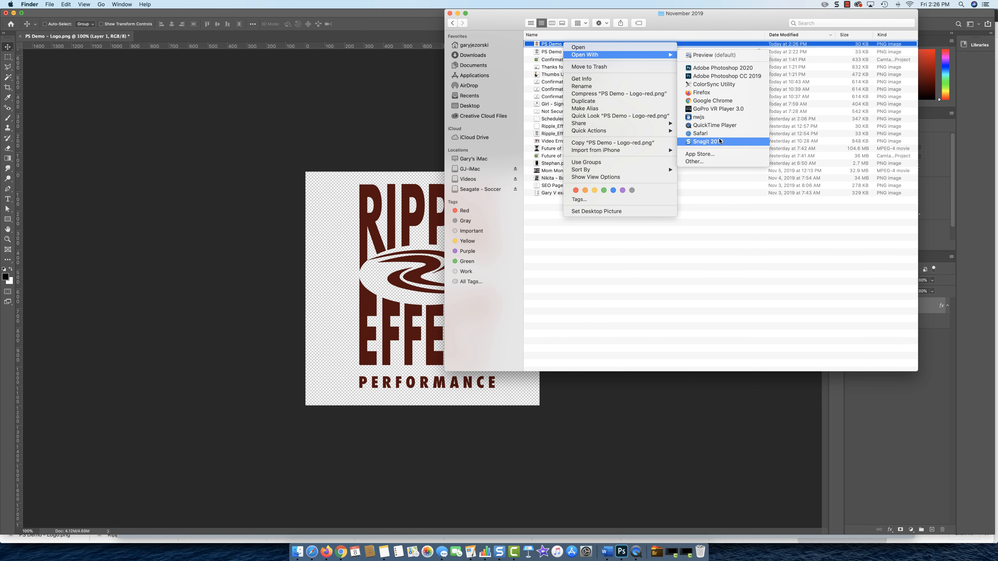
pyautogui.click(734, 140)
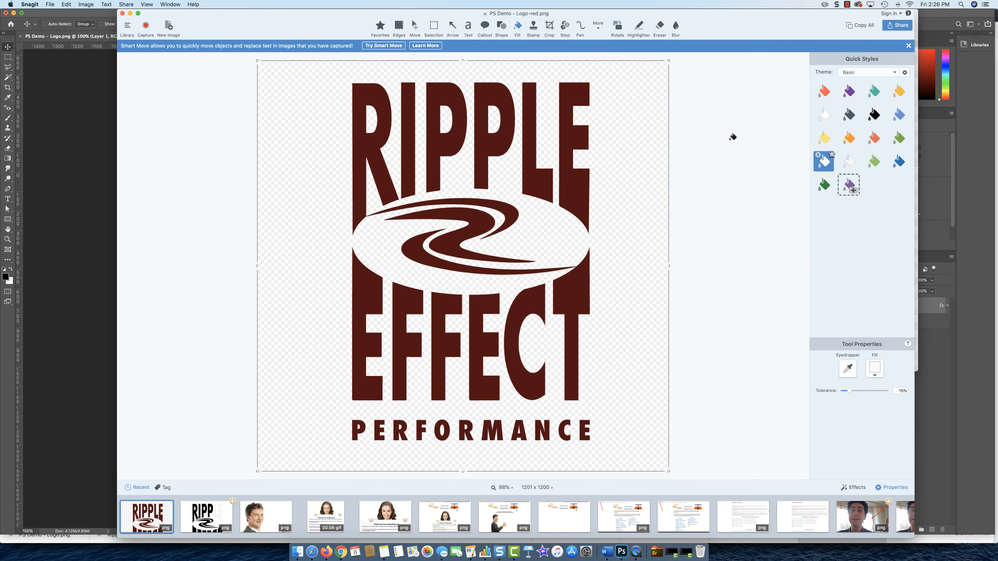
# Change the canvas color of the dark red logo image to white.
pyautogui.rightClick(648, 237)
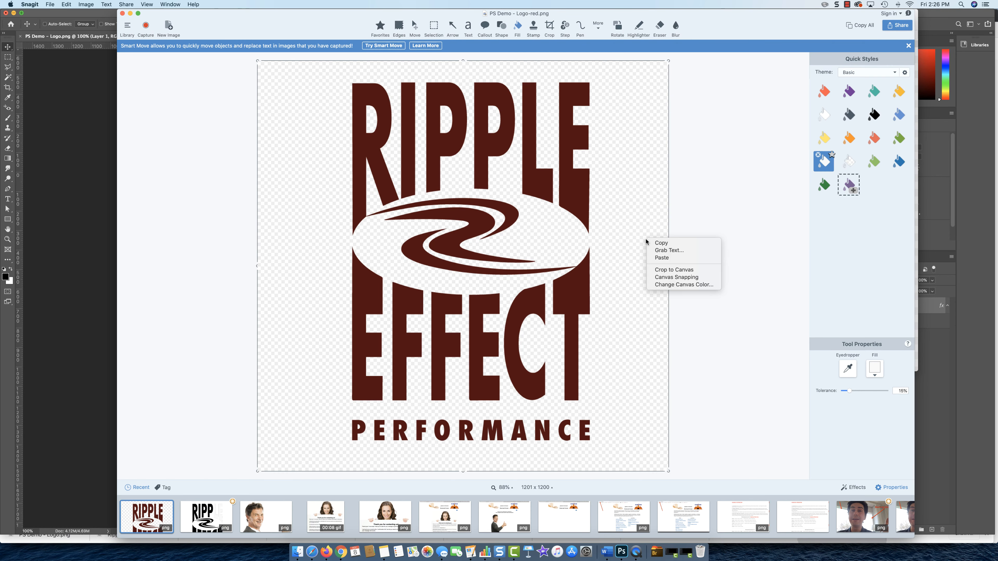
pyautogui.click(676, 285)
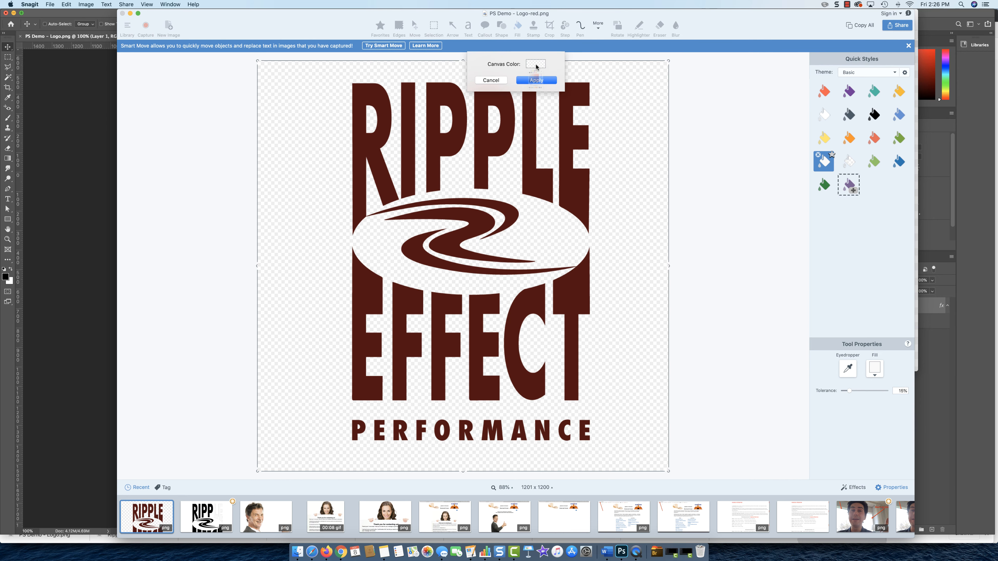
pyautogui.click(536, 64)
pyautogui.click(504, 81)
pyautogui.click(538, 80)
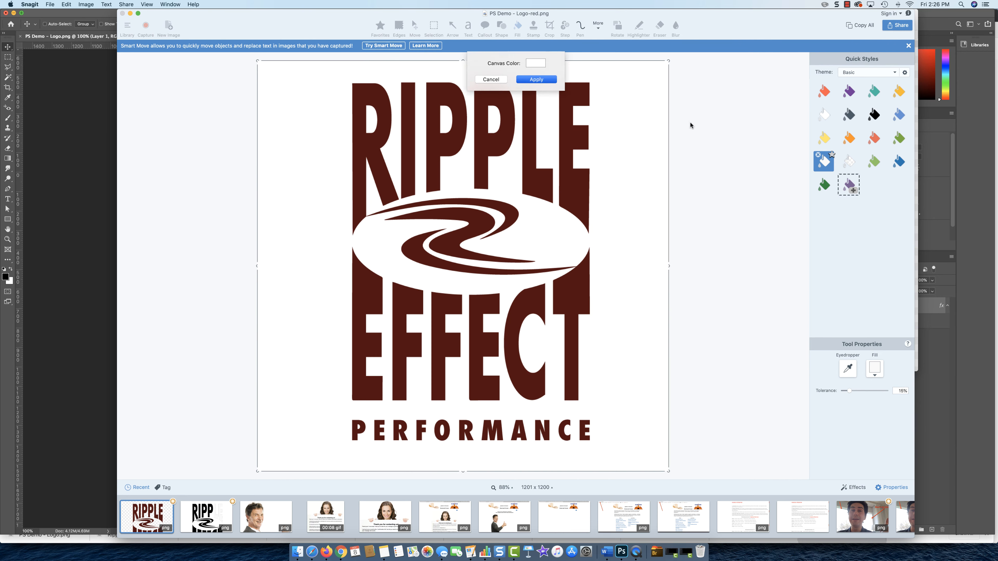